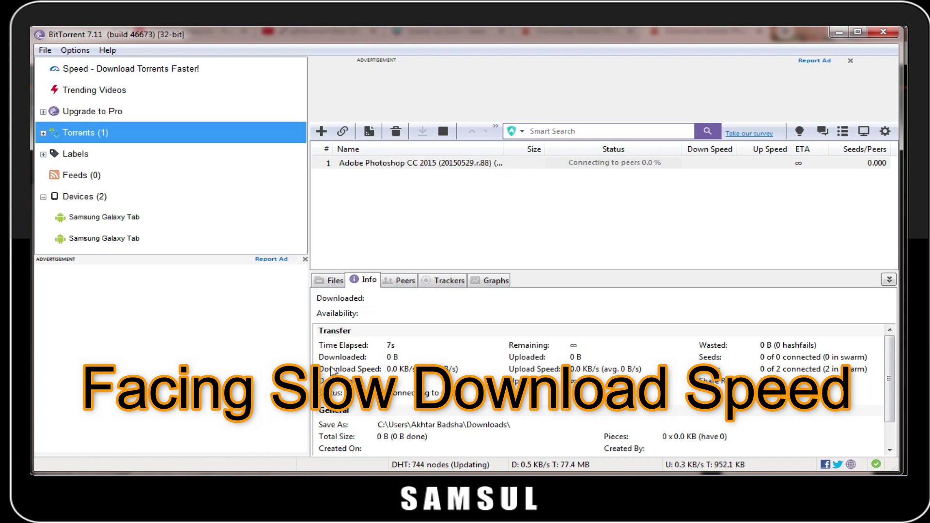
{"action": "scroll", "coordinate": [393, 408], "scroll_direction": "down", "scroll_amount": 1}
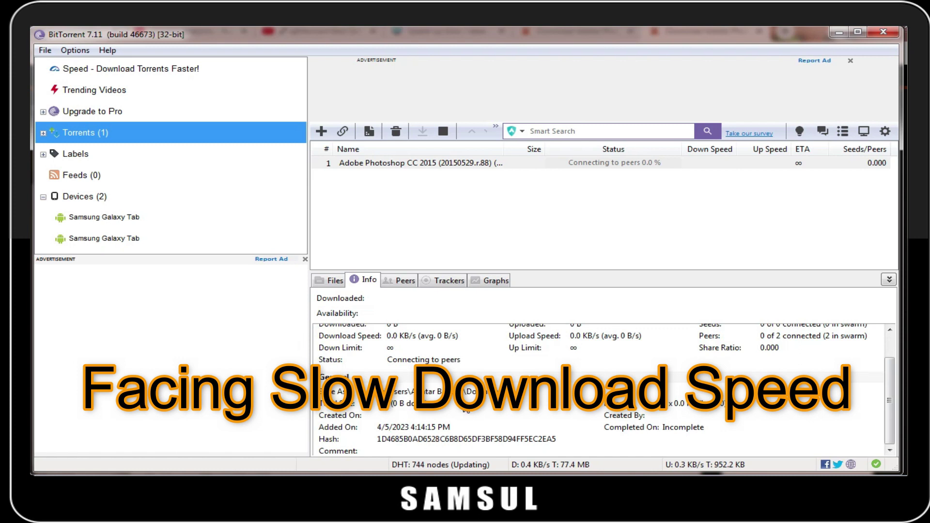
{"action": "scroll", "coordinate": [466, 411], "scroll_direction": "up", "scroll_amount": 1}
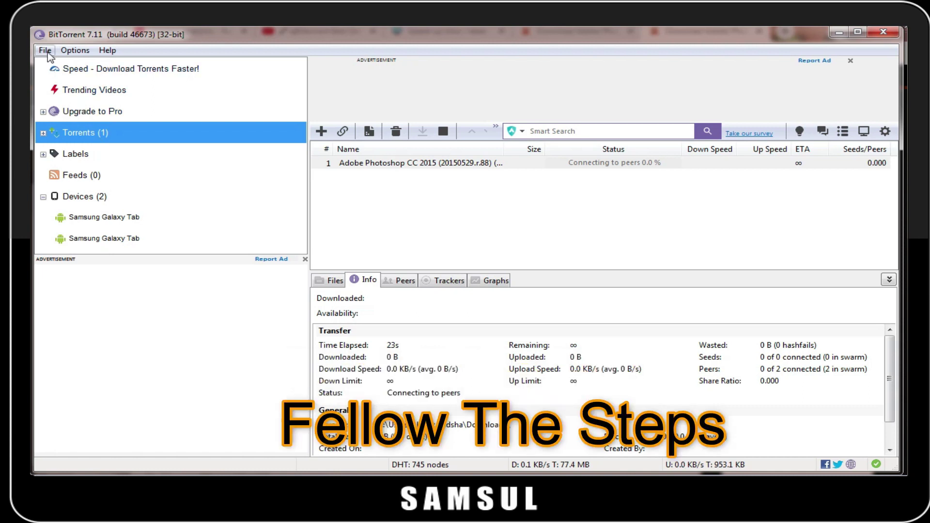
Step: Open the BitTorrent preferences and review the General, Privacy, UI Settings and Directories settings
{"action": "left_click", "coordinate": [72, 51]}
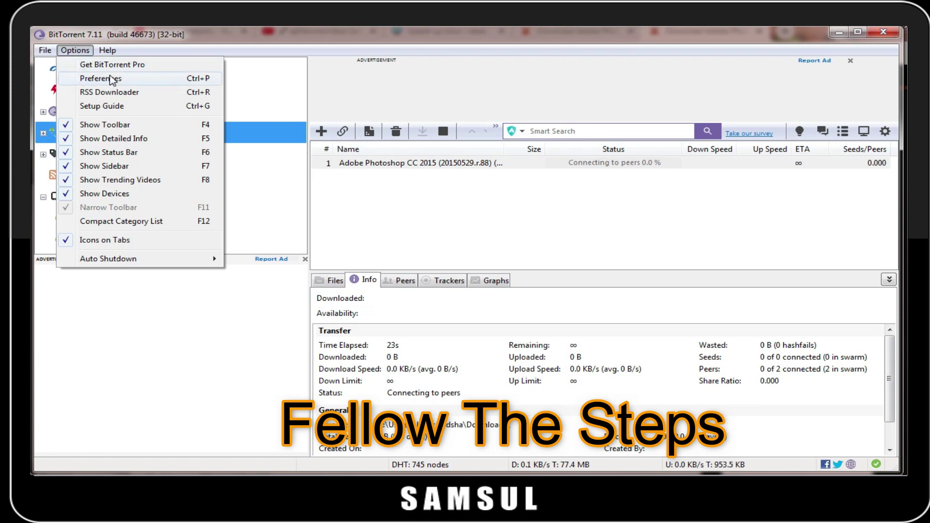
{"action": "left_click", "coordinate": [112, 80]}
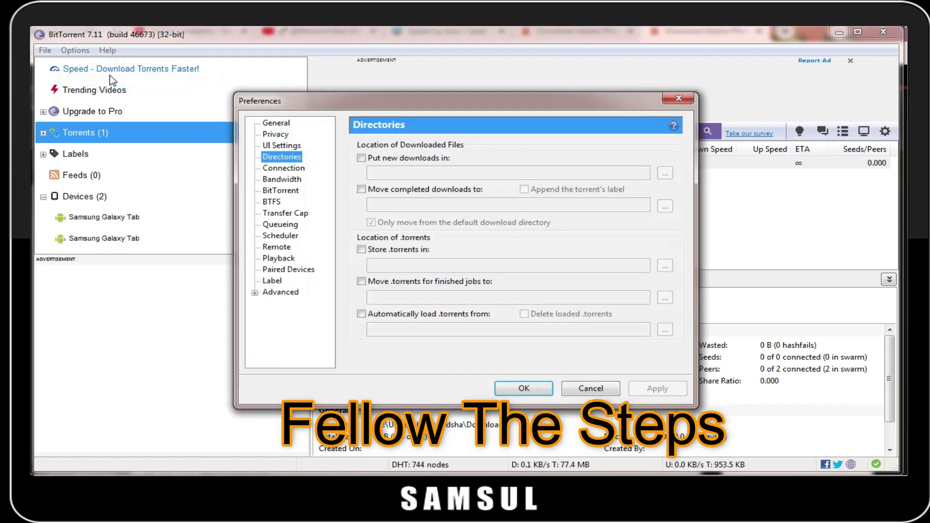
{"action": "left_click", "coordinate": [285, 127]}
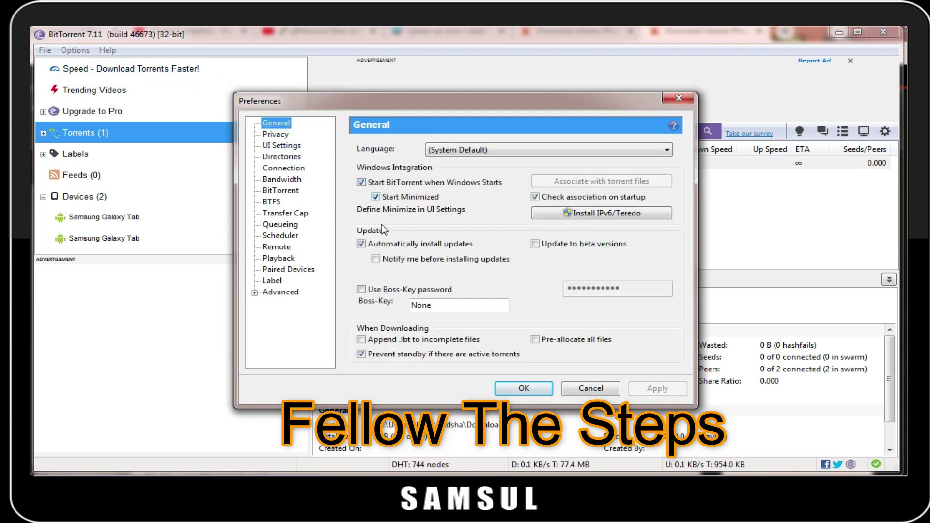
{"action": "left_click", "coordinate": [275, 137]}
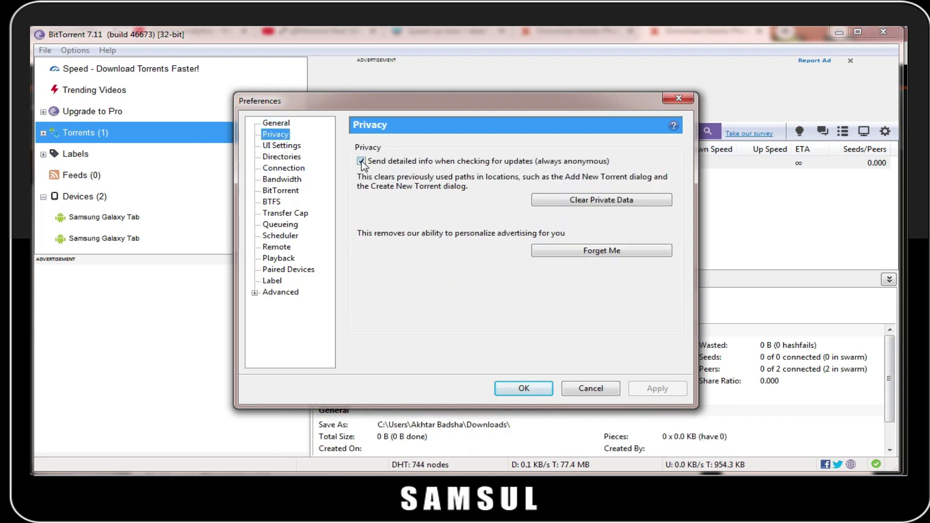
{"action": "left_click", "coordinate": [286, 147]}
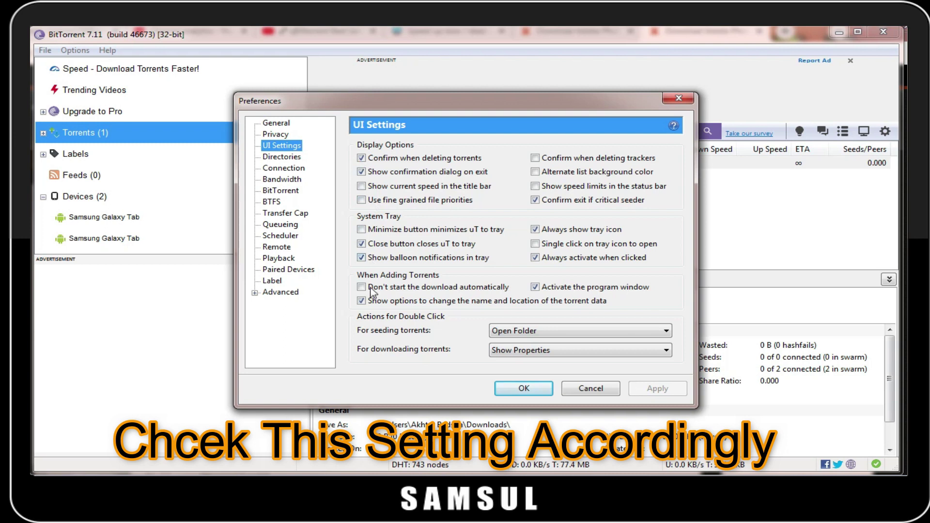
{"action": "left_click", "coordinate": [277, 159]}
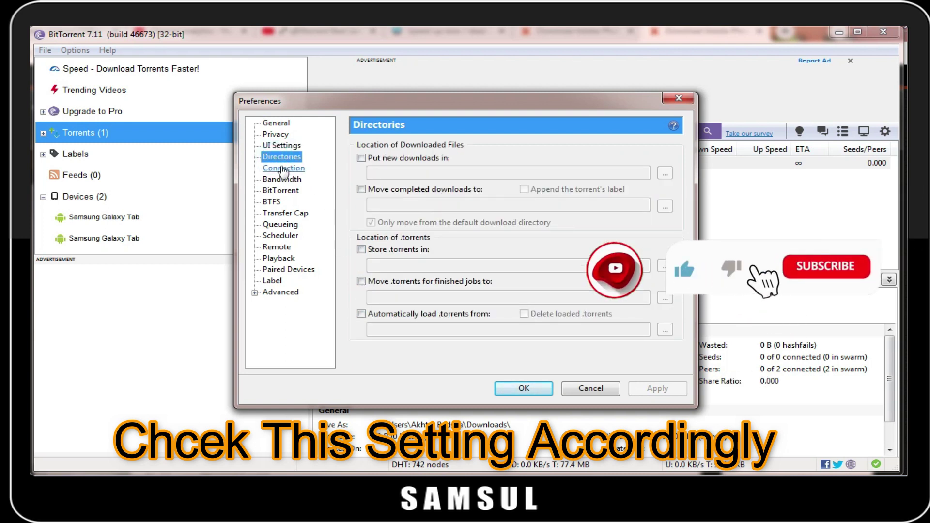
Step: Assign a random port for incoming connections in the Connection preferences
{"action": "left_click", "coordinate": [283, 169]}
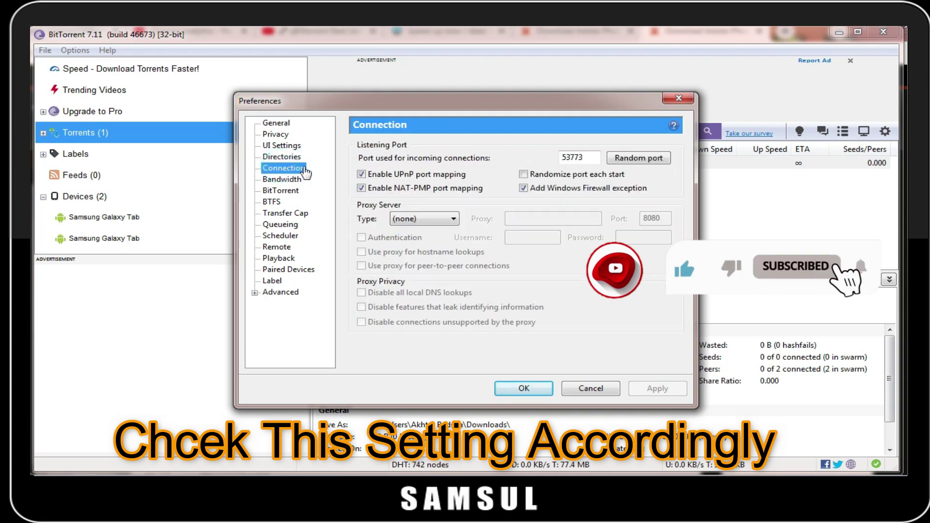
{"action": "left_click", "coordinate": [637, 161]}
{"action": "double_click", "coordinate": [578, 158]}
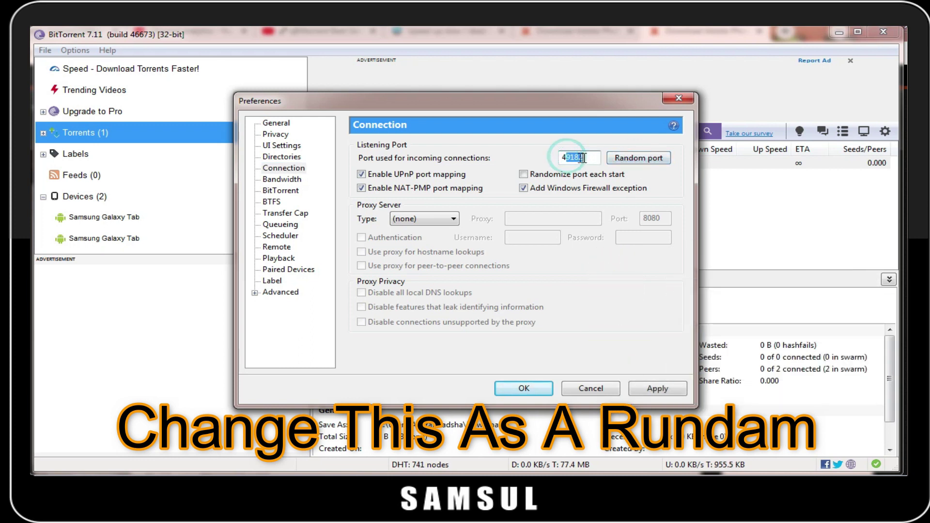
Step: Switch UPnP and NAT-PMP port mapping off and back on
{"action": "left_click", "coordinate": [364, 188]}
{"action": "left_click", "coordinate": [363, 176]}
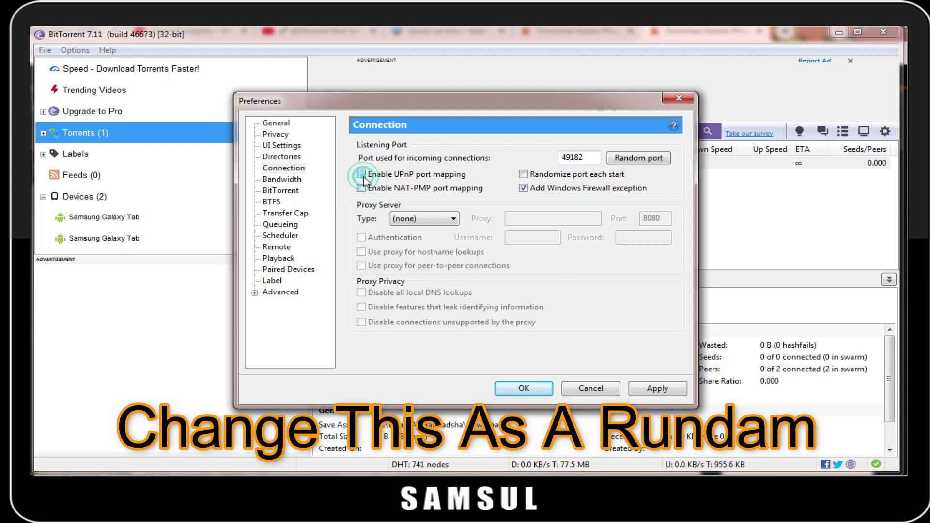
{"action": "left_click", "coordinate": [362, 175]}
{"action": "left_click", "coordinate": [363, 188]}
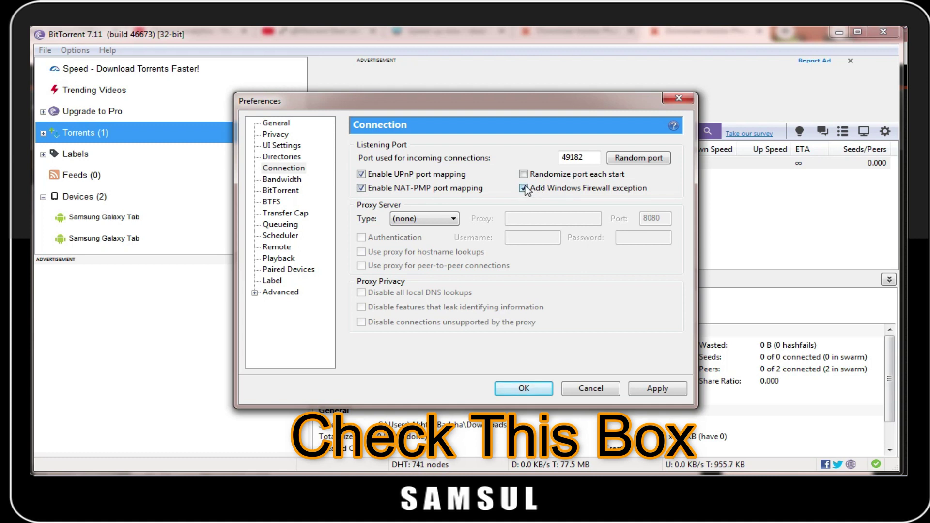
Step: In the Bandwidth preferences, set the global maximum upload rate to 5 kB/s and the maximum download rate to 0 (unlimited)
{"action": "left_click", "coordinate": [280, 179]}
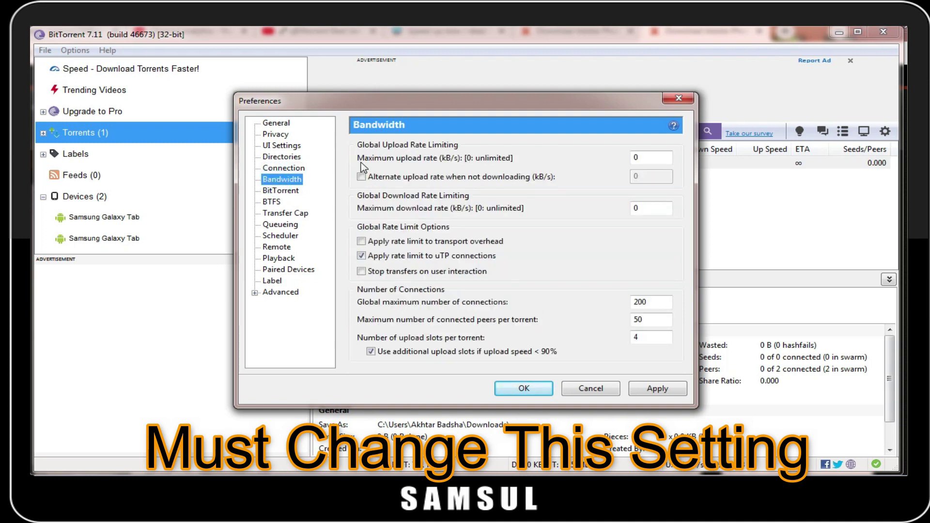
{"action": "double_click", "coordinate": [640, 160]}
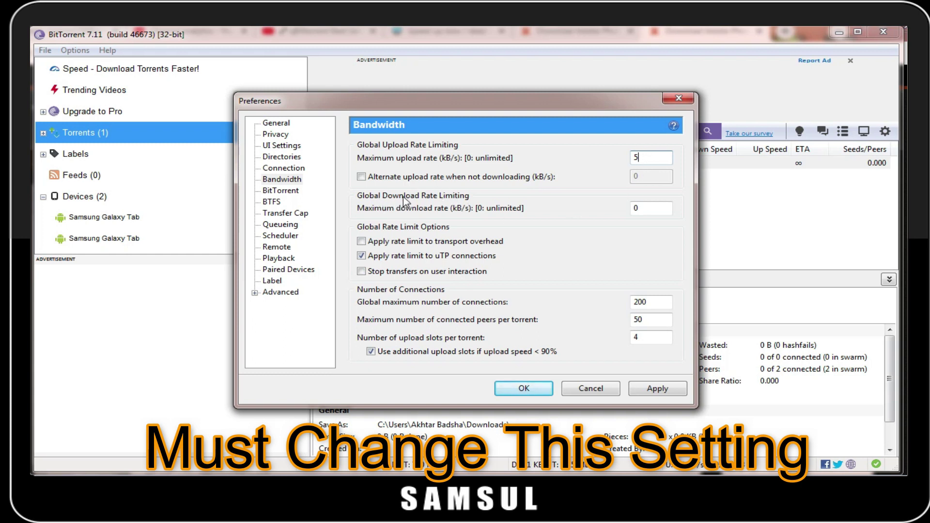
{"action": "left_click", "coordinate": [643, 210]}
{"action": "left_click", "coordinate": [639, 209]}
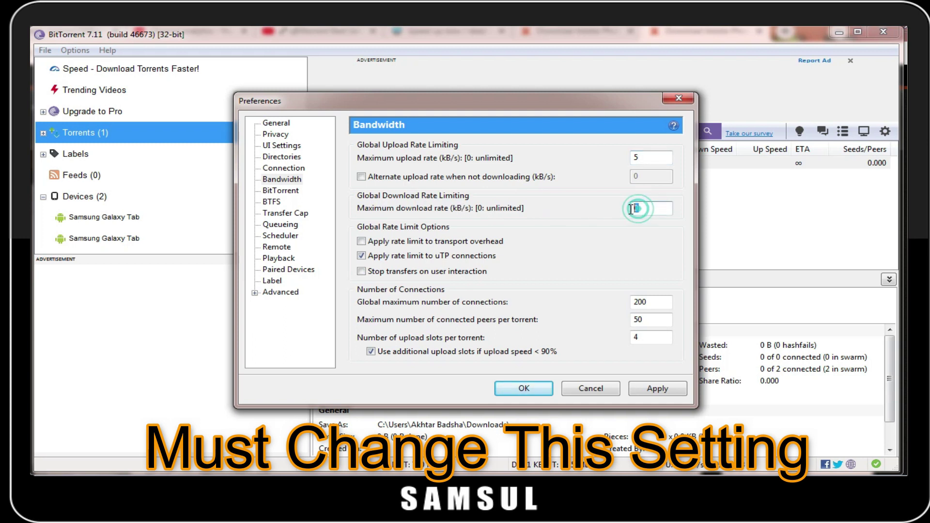
{"action": "left_click", "coordinate": [644, 209]}
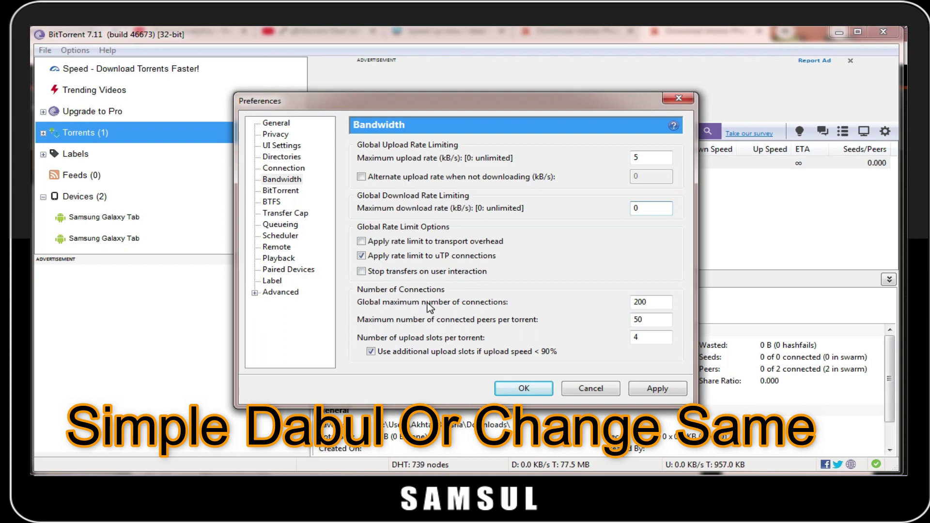
Step: Set the connection limits to 500 global connections, 120 connected peers per torrent and 6 upload slots per torrent
{"action": "double_click", "coordinate": [649, 302]}
{"action": "type", "text": "5"}
{"action": "double_click", "coordinate": [643, 319]}
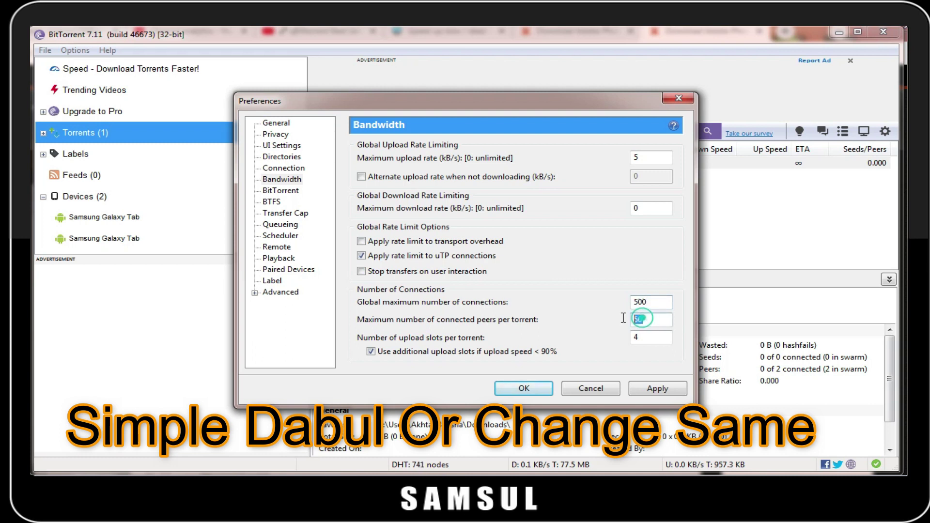
{"action": "type", "text": "120"}
{"action": "double_click", "coordinate": [641, 336]}
Step: Review the BitTorrent, BTFS, Connection and Bandwidth preferences, and apply and confirm the changed settings
{"action": "left_click", "coordinate": [279, 192]}
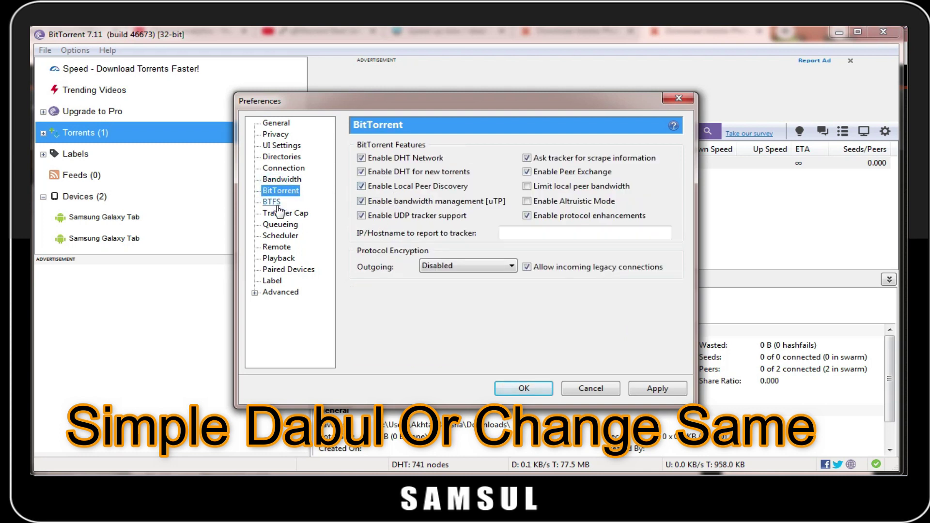
{"action": "left_click", "coordinate": [274, 203]}
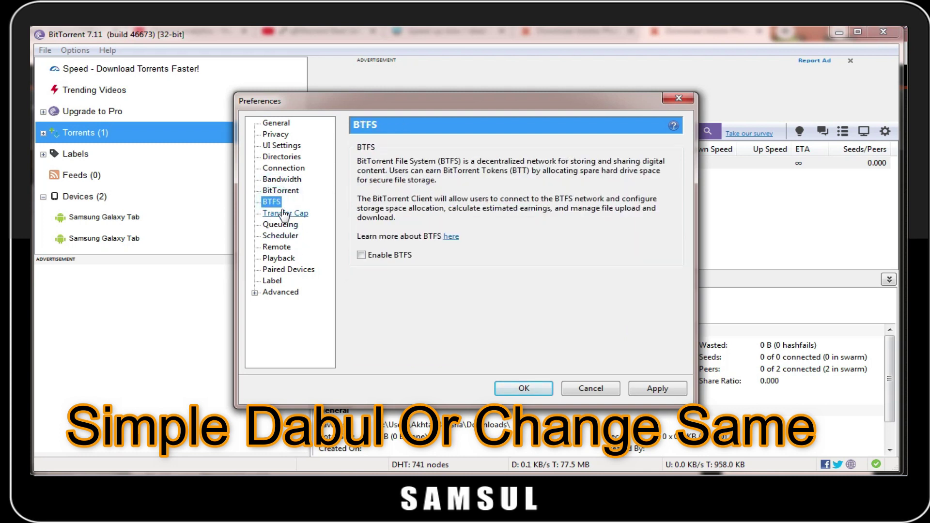
{"action": "left_click", "coordinate": [281, 179]}
{"action": "left_click", "coordinate": [283, 169]}
{"action": "left_click", "coordinate": [282, 179]}
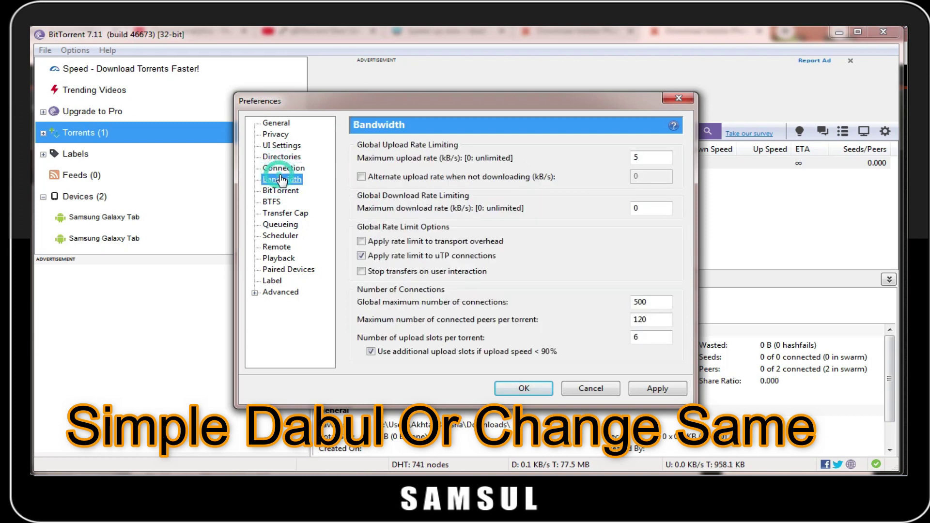
{"action": "left_click", "coordinate": [657, 389]}
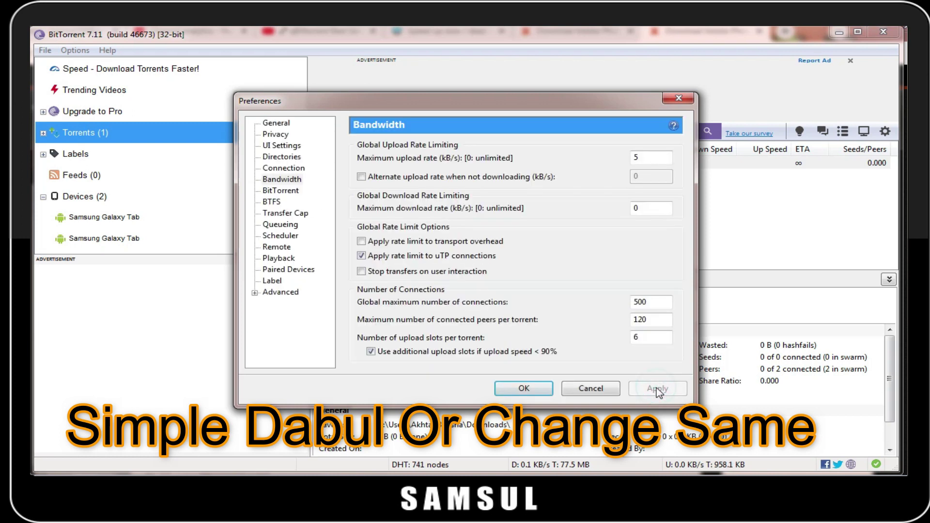
{"action": "left_click", "coordinate": [524, 389]}
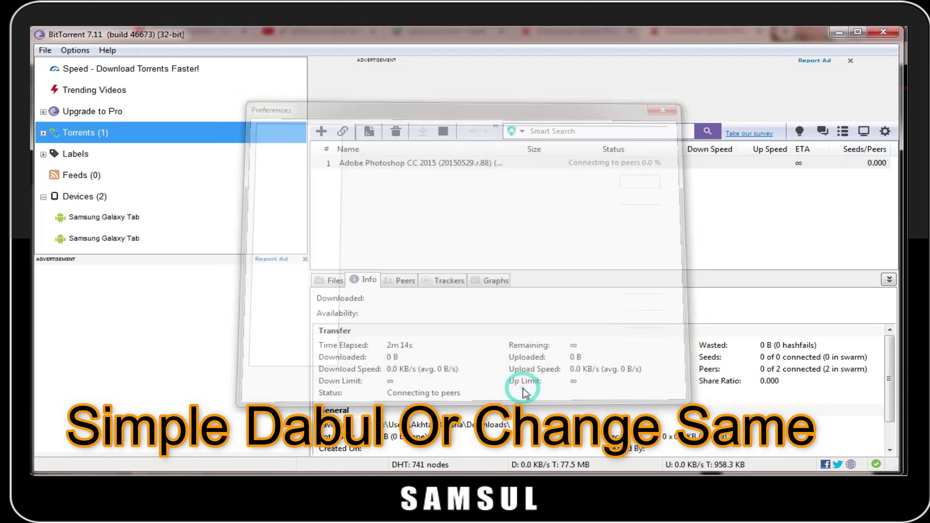
Step: Clear the BitTorrent and browser windows off the desktop and show the running processes in Windows Task Manager
{"action": "left_click", "coordinate": [884, 34]}
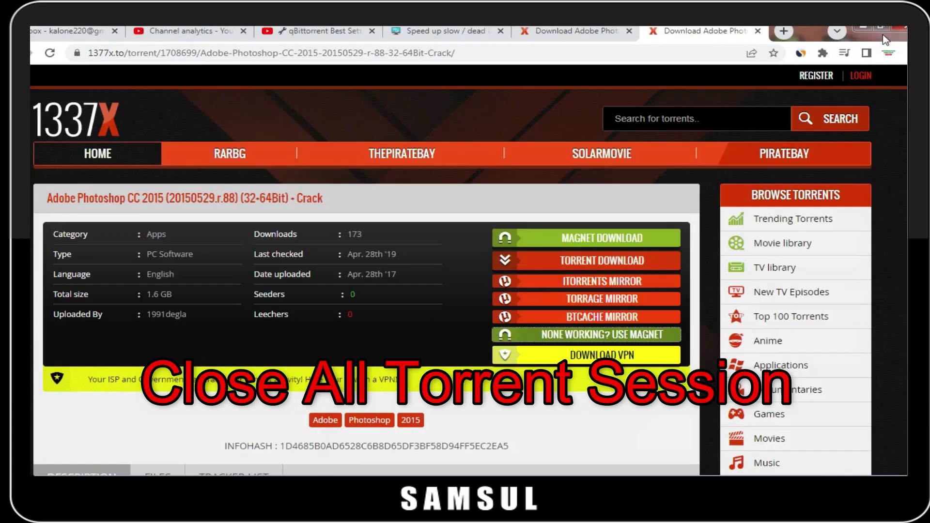
{"action": "left_click", "coordinate": [861, 30]}
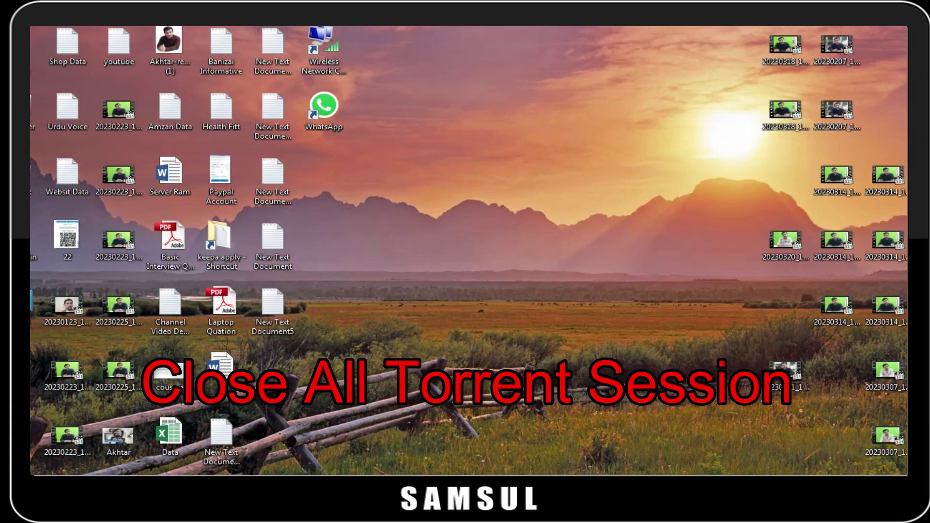
{"action": "right_click", "coordinate": [686, 477]}
{"action": "left_click", "coordinate": [727, 452]}
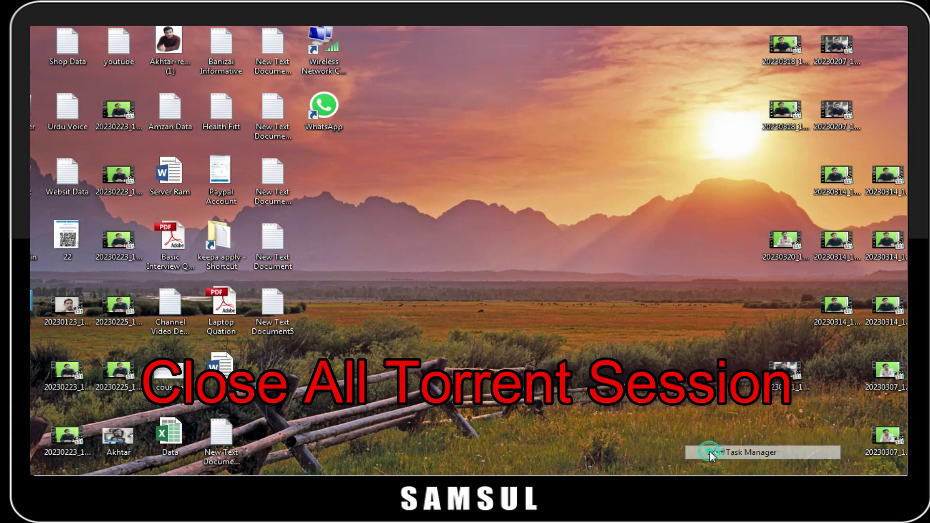
{"action": "left_click", "coordinate": [515, 81]}
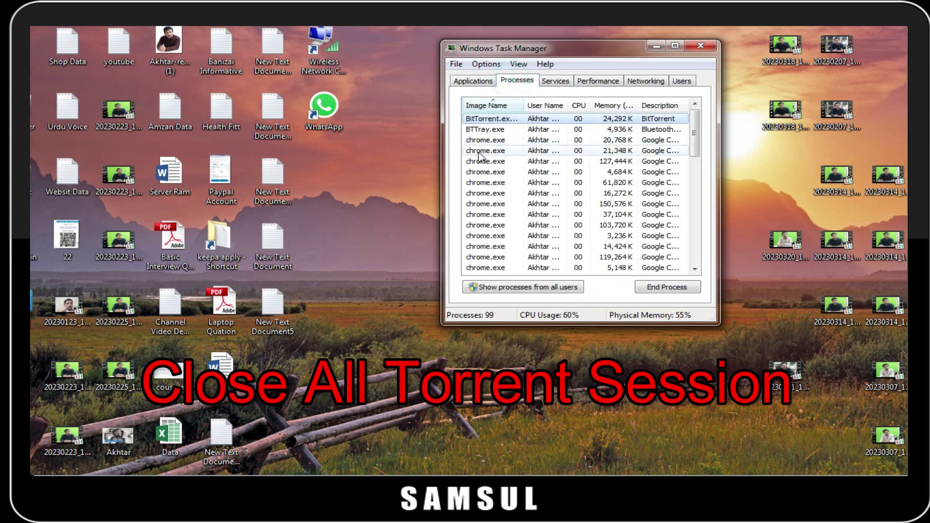
Step: End the BitTorrent.exe process
{"action": "left_click", "coordinate": [485, 130]}
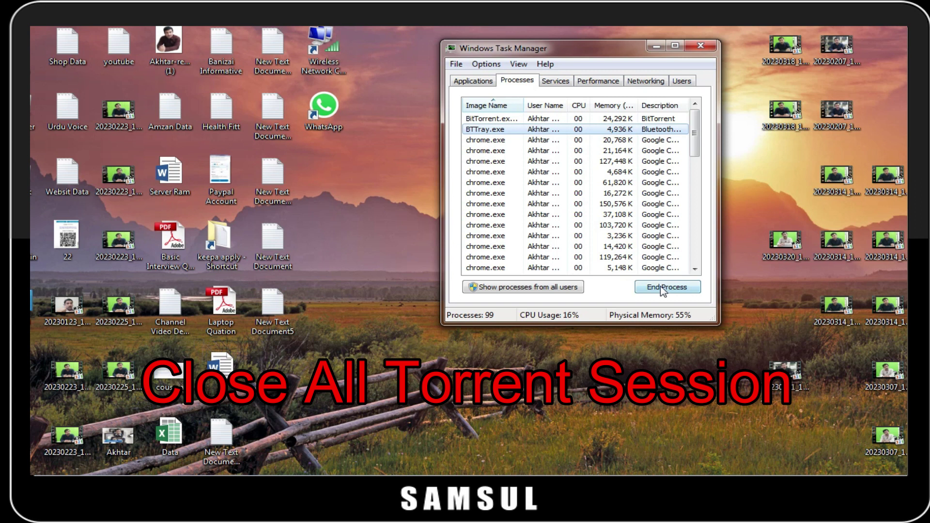
{"action": "left_click", "coordinate": [487, 119]}
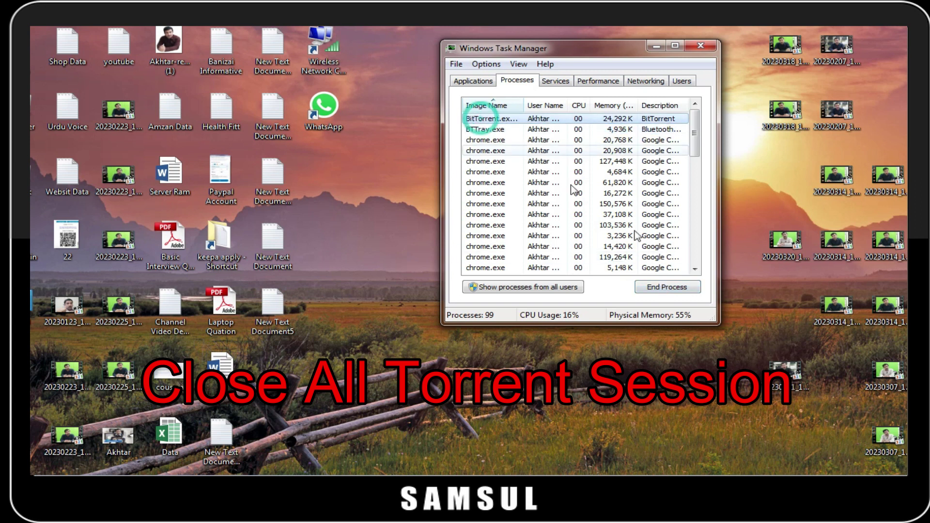
{"action": "left_click", "coordinate": [659, 287]}
{"action": "left_click", "coordinate": [483, 274]}
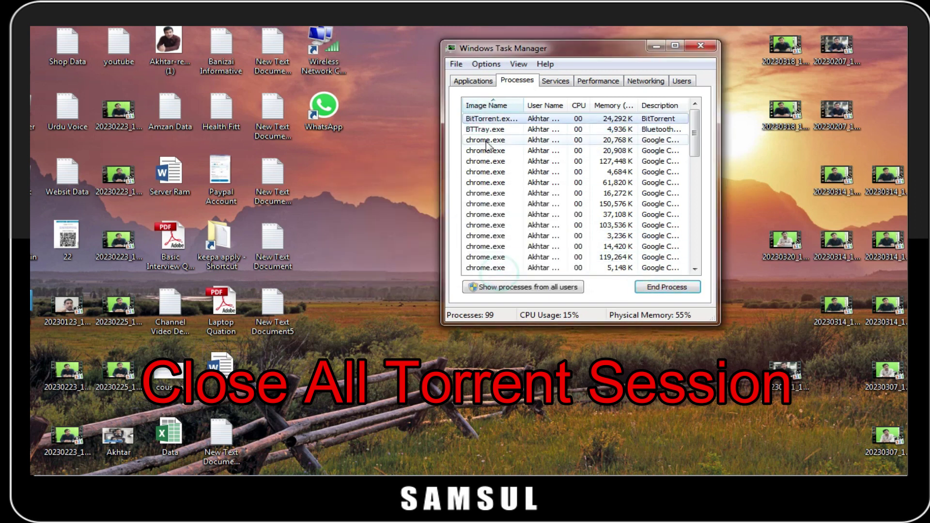
Step: End the BTTray.exe process and close Windows Task Manager
{"action": "left_click", "coordinate": [487, 119]}
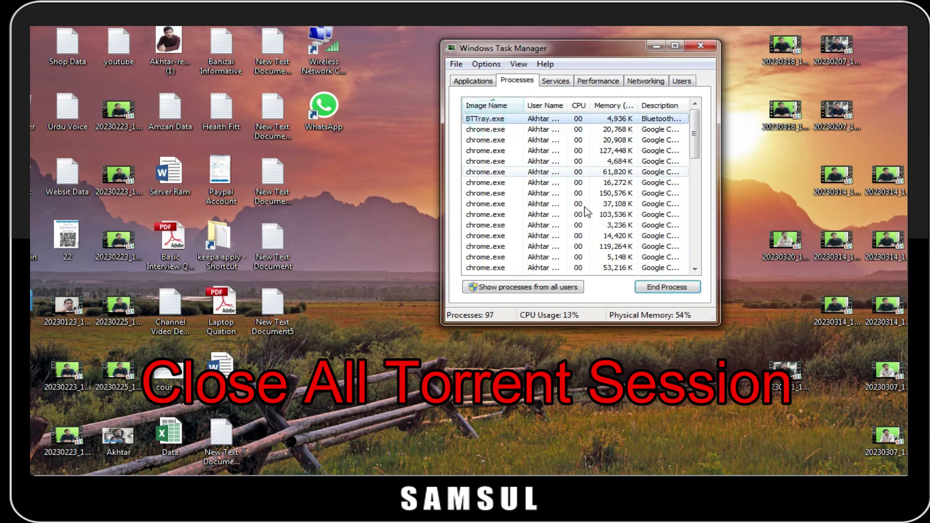
{"action": "left_click", "coordinate": [667, 286]}
{"action": "left_click", "coordinate": [502, 275]}
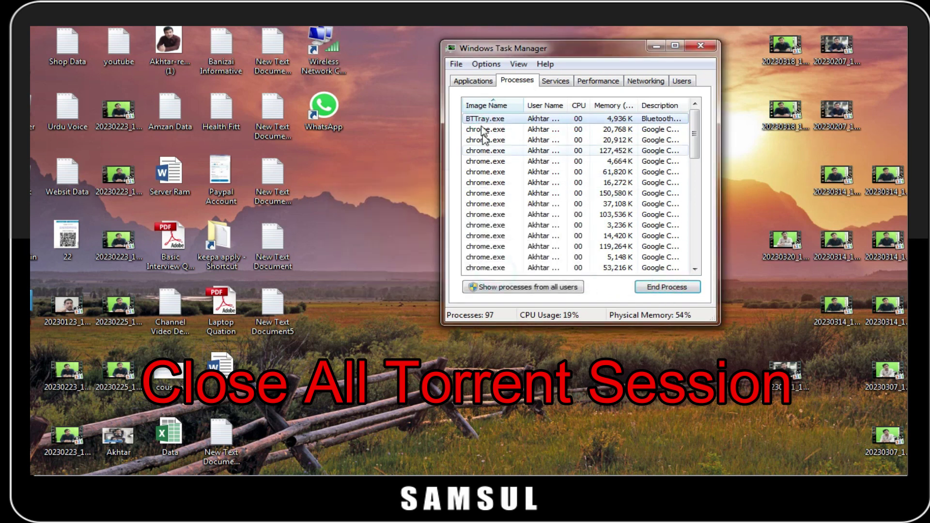
{"action": "left_click", "coordinate": [514, 172]}
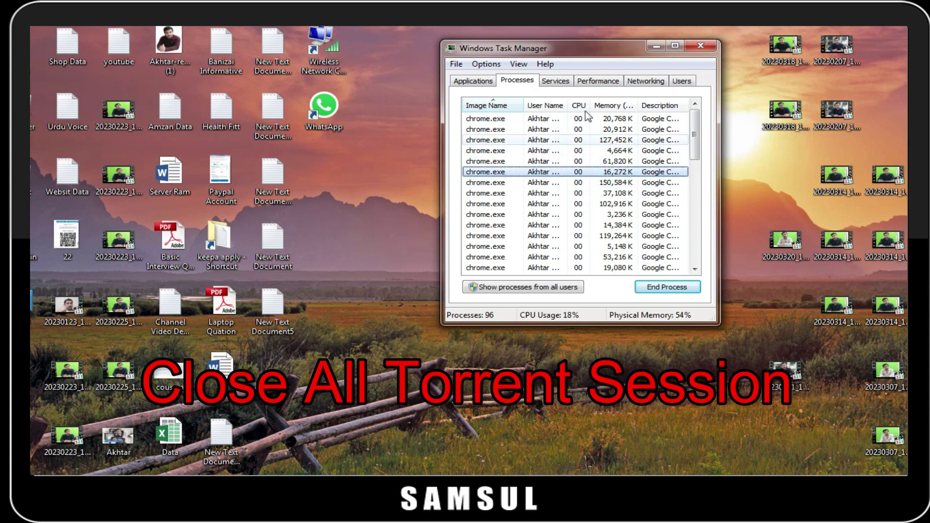
{"action": "left_click", "coordinate": [699, 49]}
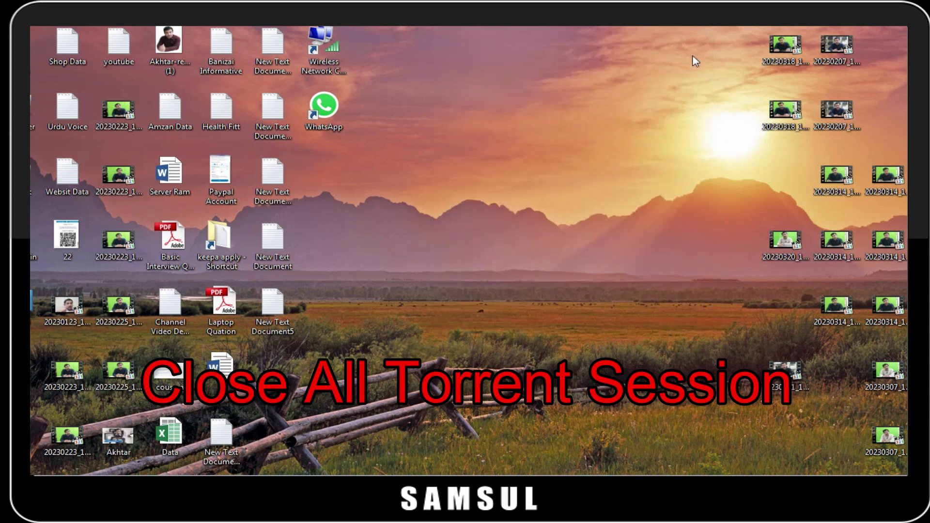